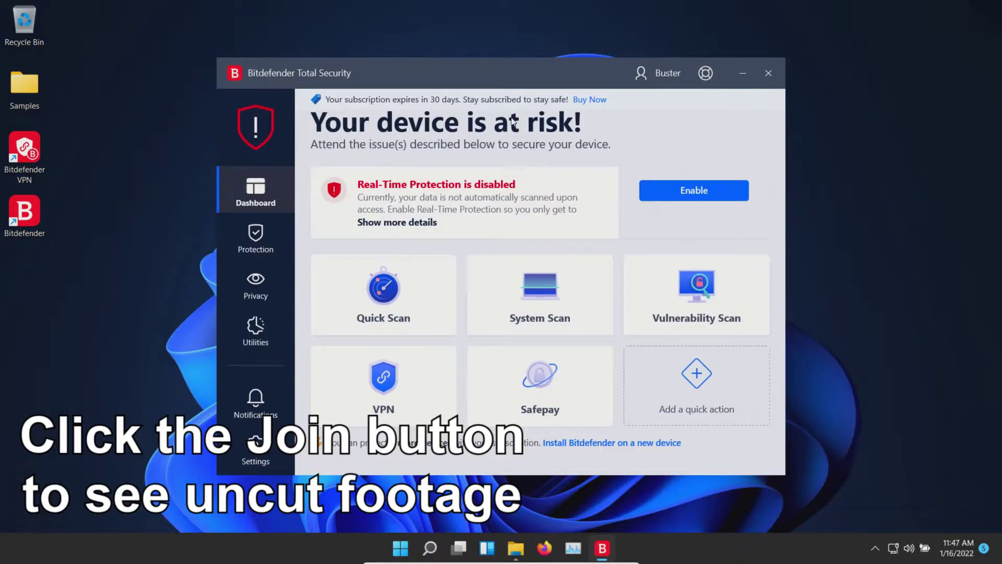
# Open the Samples malware folder on the desktop, then move it out of the way.
pyautogui.doubleClick(32, 85)
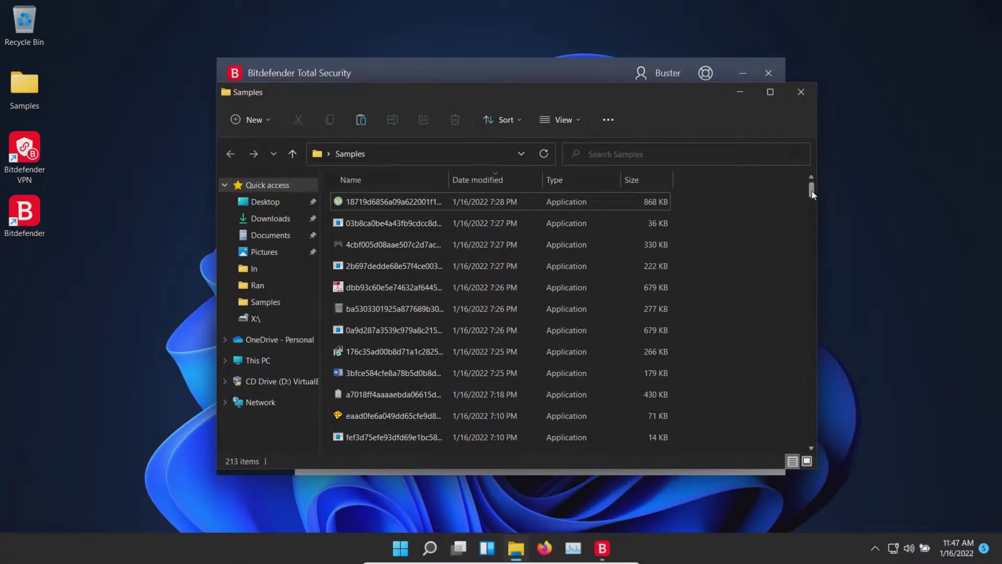
pyautogui.moveTo(813, 194); pyautogui.dragTo(781, 141)
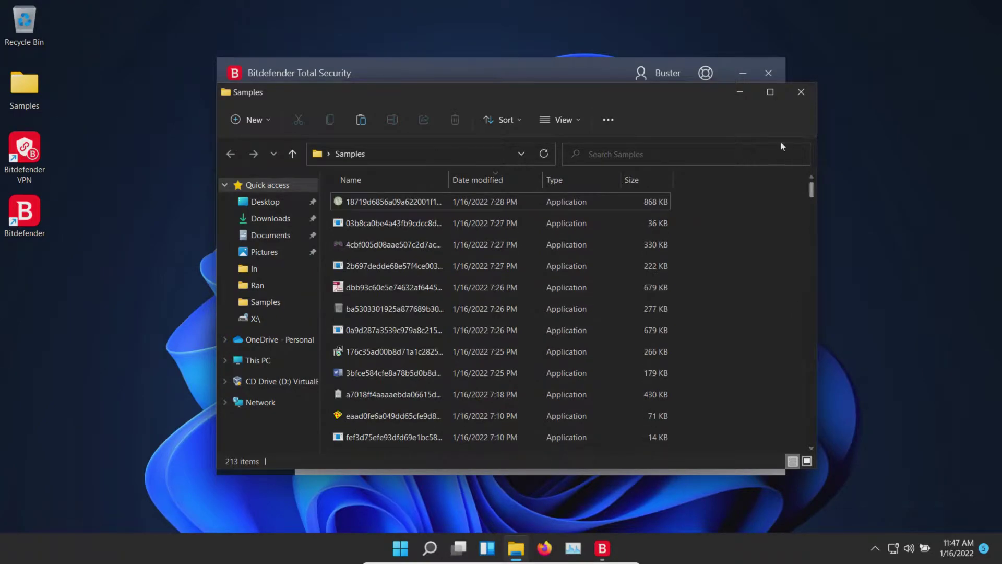
pyautogui.click(740, 93)
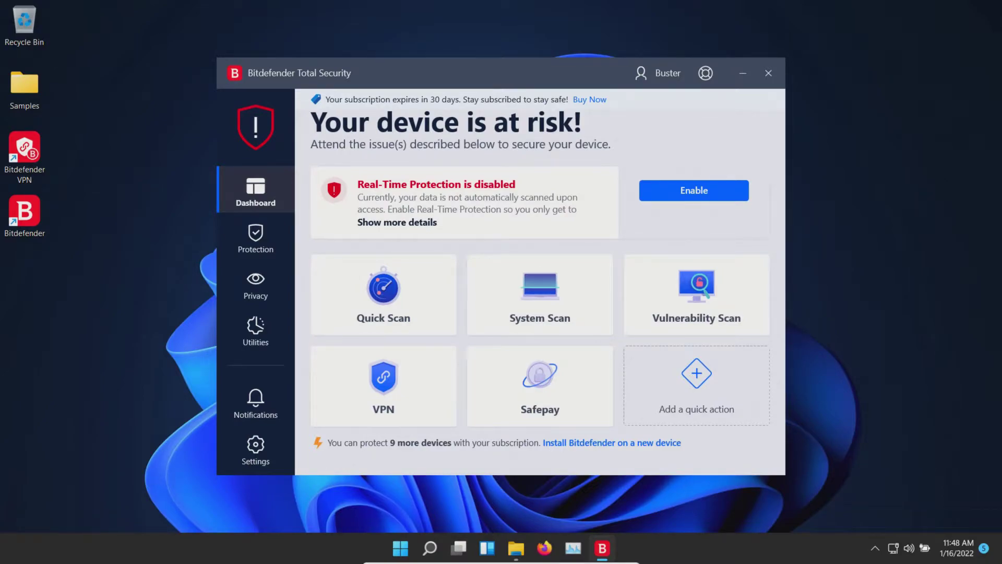
# Turn Bitdefender real-time protection back on.
pyautogui.click(695, 191)
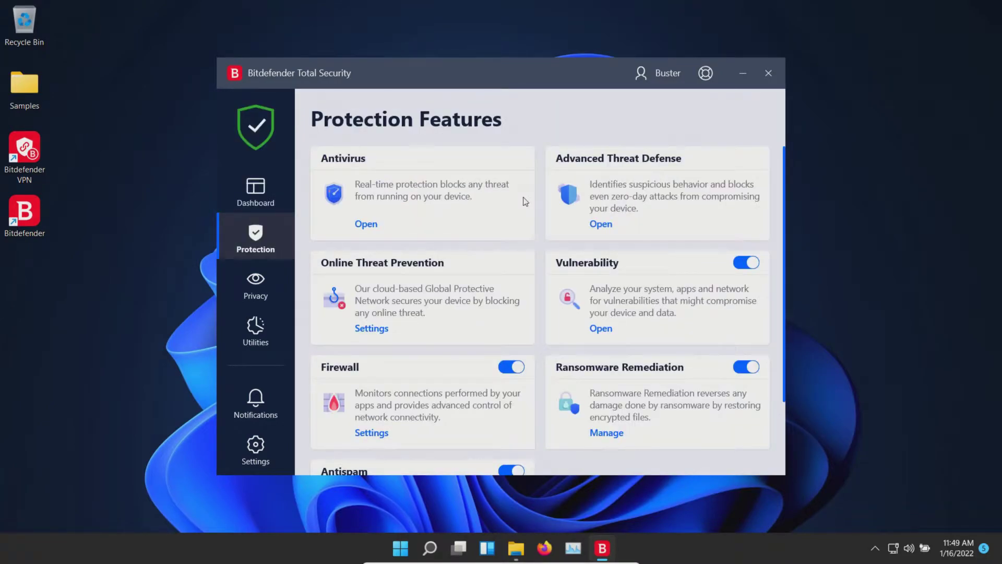
pyautogui.scroll(-2, 525, 202)
pyautogui.scroll(2, 525, 201)
# Review the Antivirus Advanced options, then open the Advanced Threat Defense settings.
pyautogui.click(365, 226)
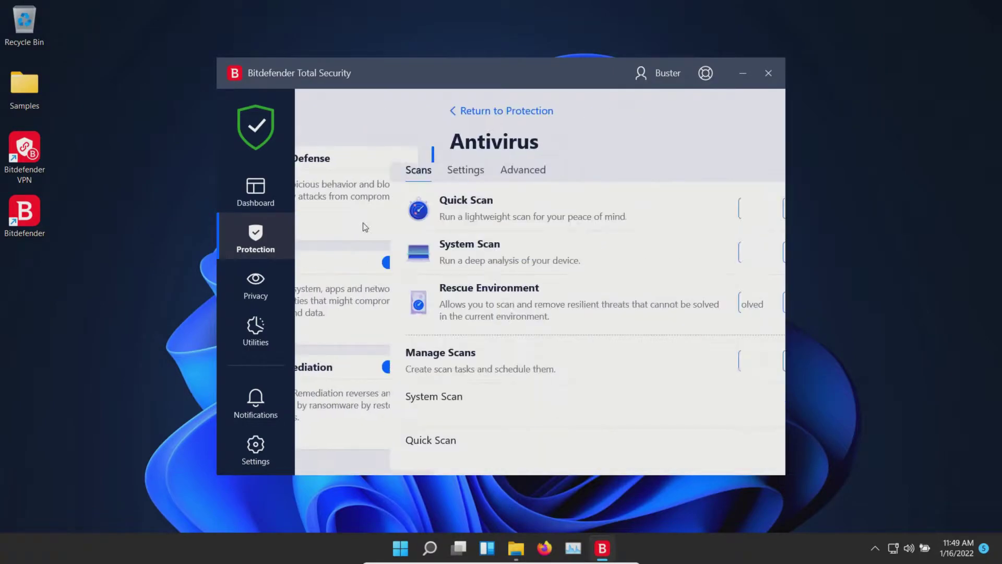
pyautogui.click(436, 171)
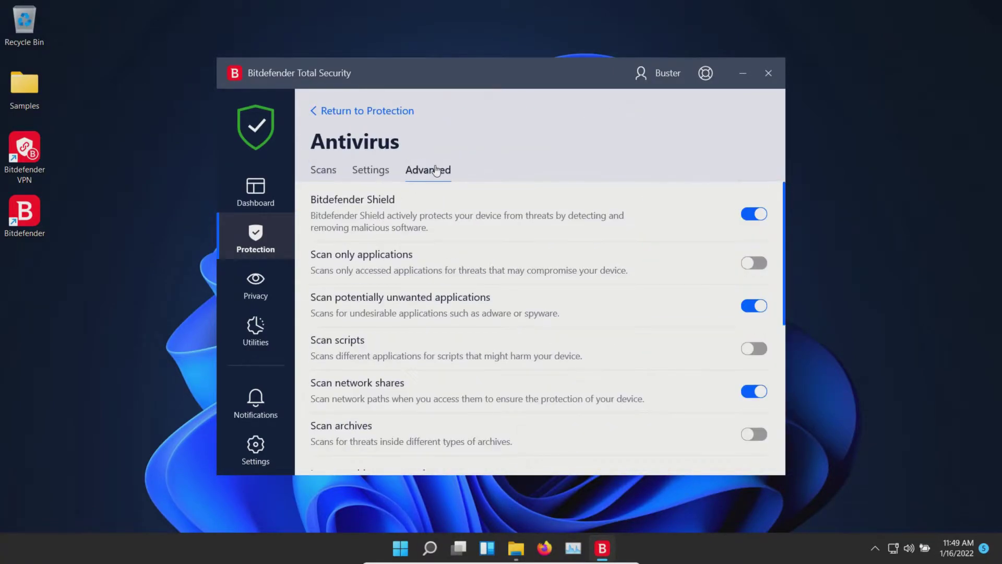
pyautogui.scroll(-5, 485, 248)
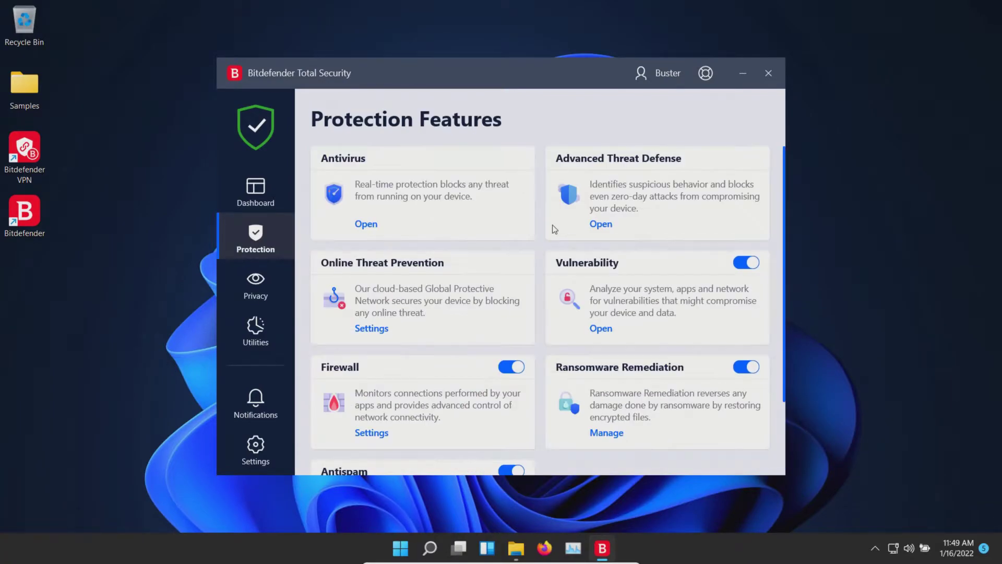
pyautogui.click(601, 226)
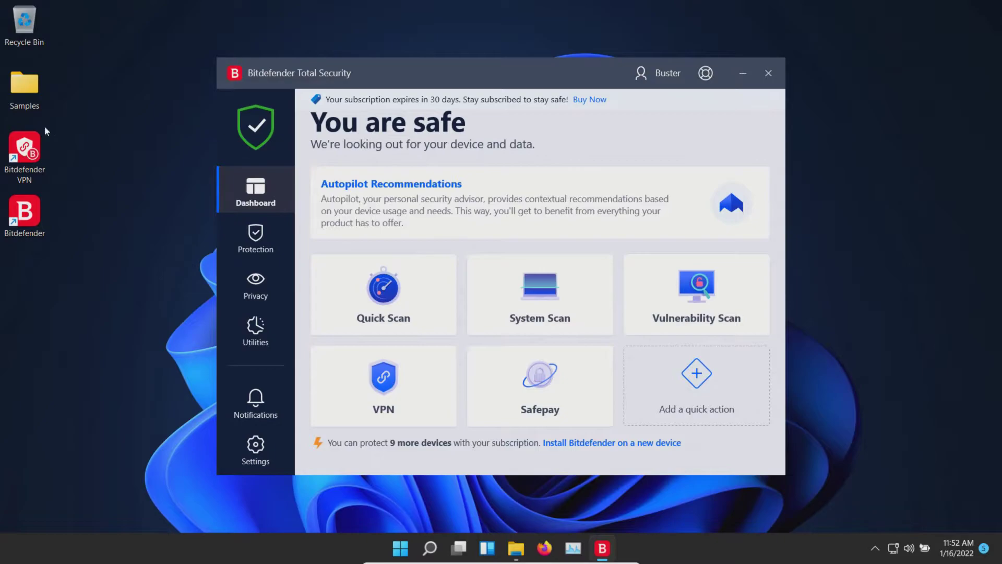
# Recheck the Samples folder, hide it, and return to the Protection features list.
pyautogui.doubleClick(29, 99)
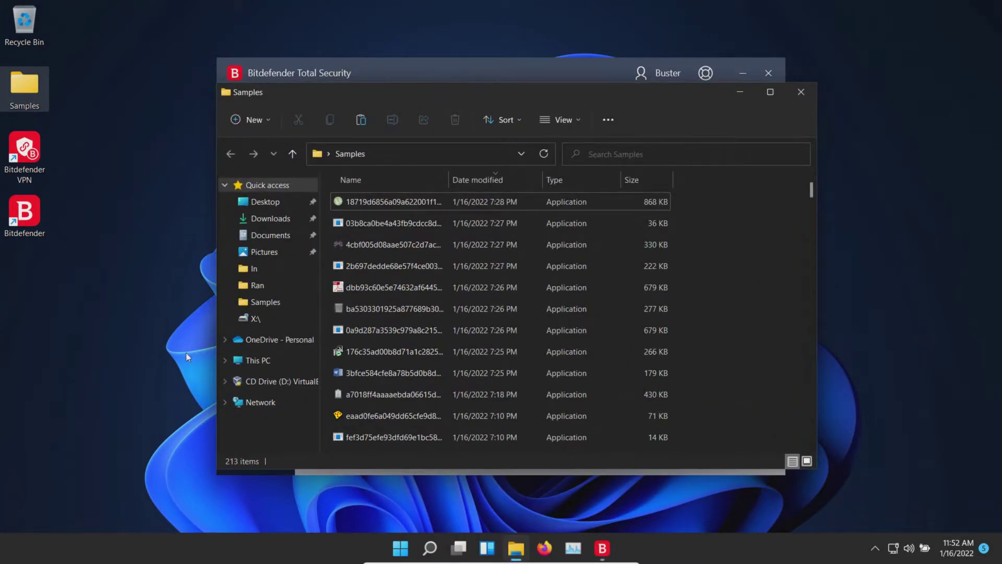
pyautogui.click(739, 94)
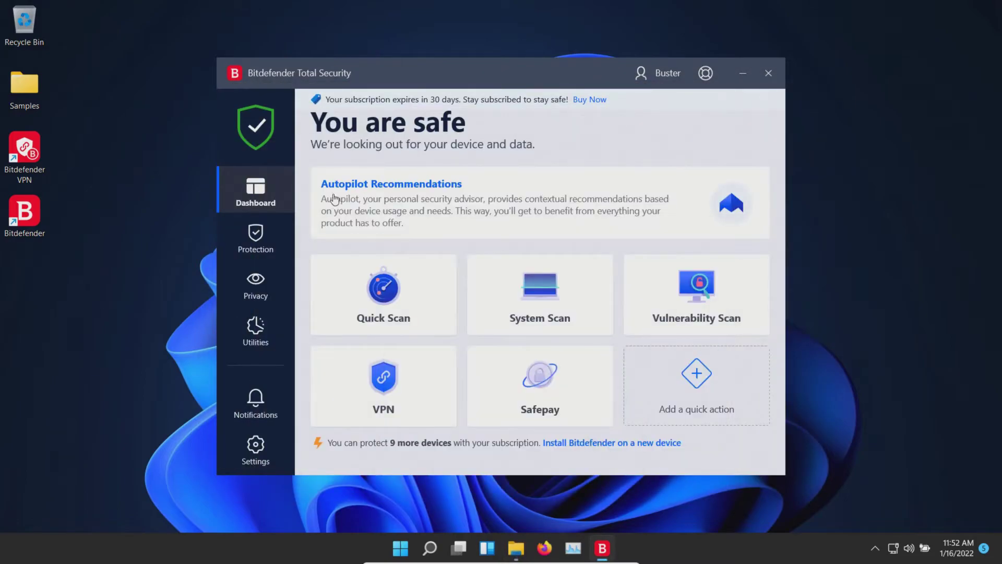
pyautogui.click(261, 238)
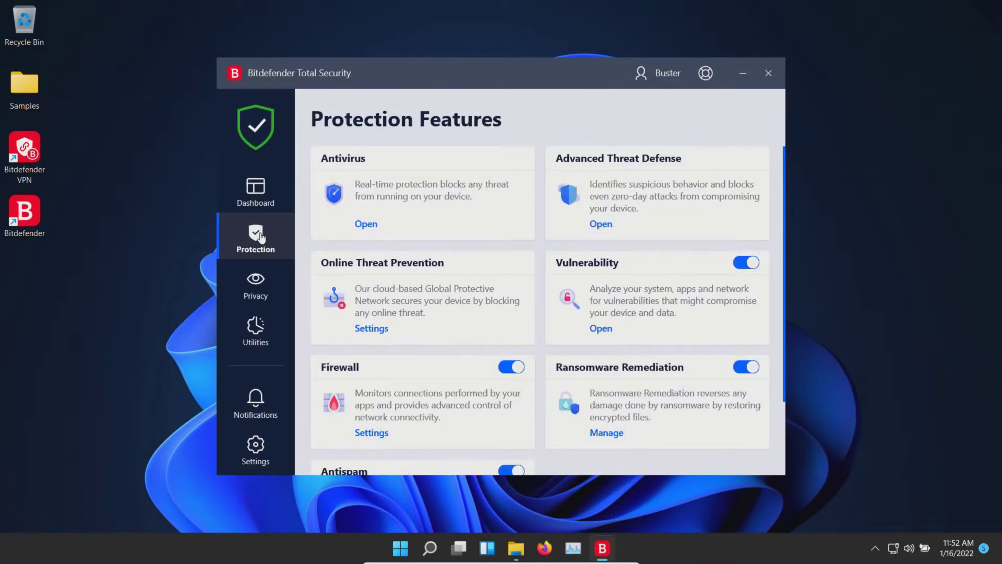
# Run a full System Scan resolving 207 threats and scroll through its deletion log.
pyautogui.click(366, 224)
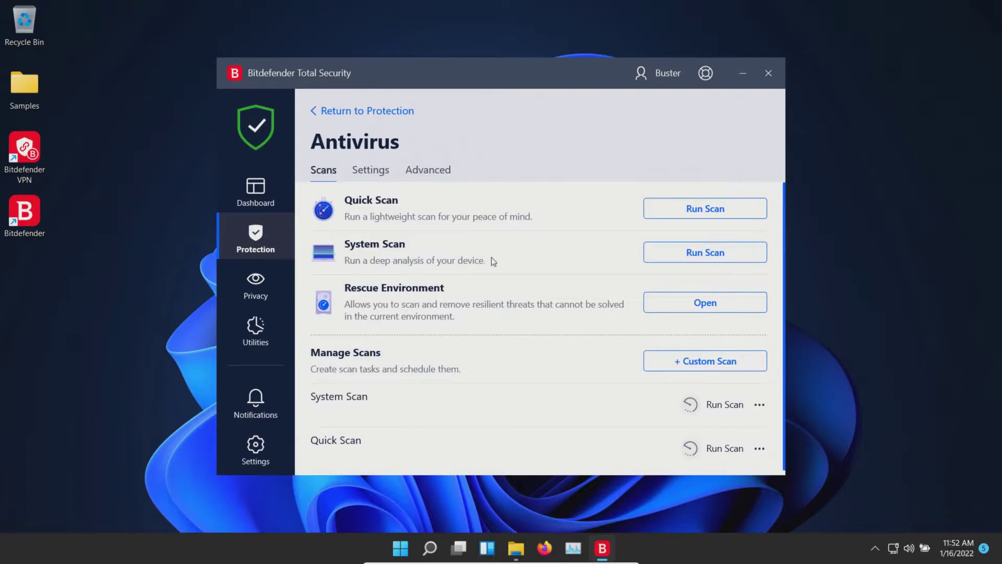
pyautogui.click(665, 258)
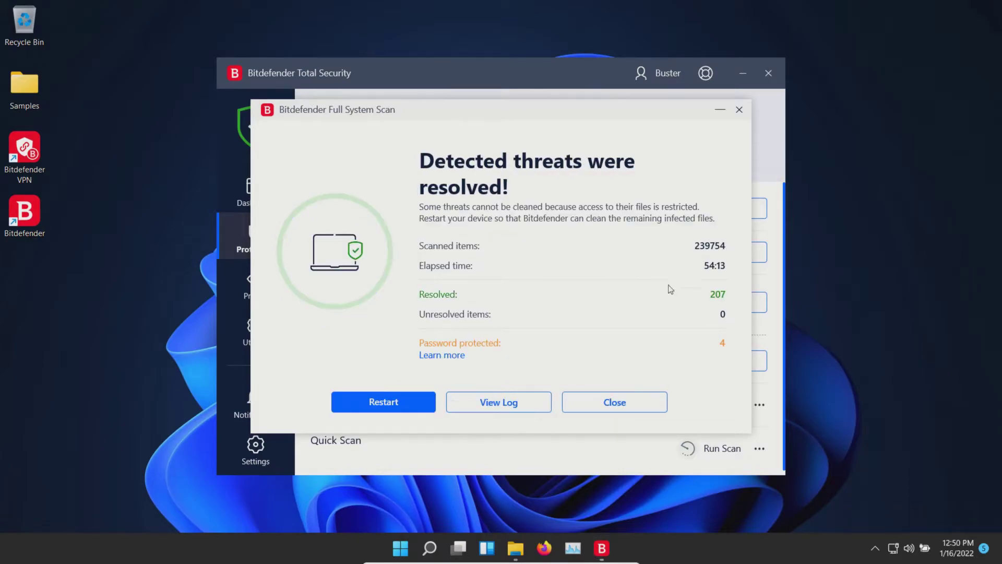
pyautogui.click(500, 405)
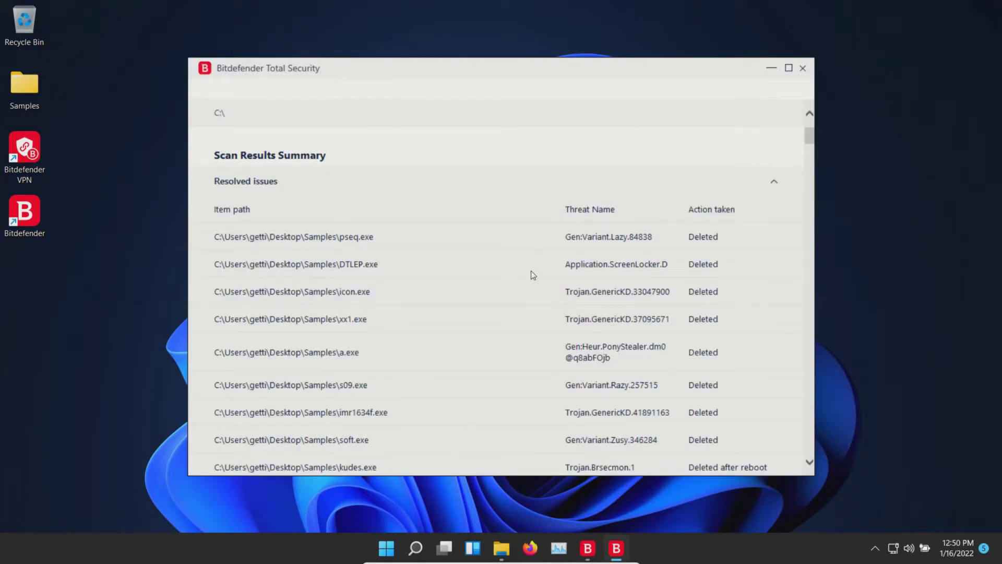
pyautogui.scroll(-3, 533, 275)
pyautogui.scroll(-15, 532, 275)
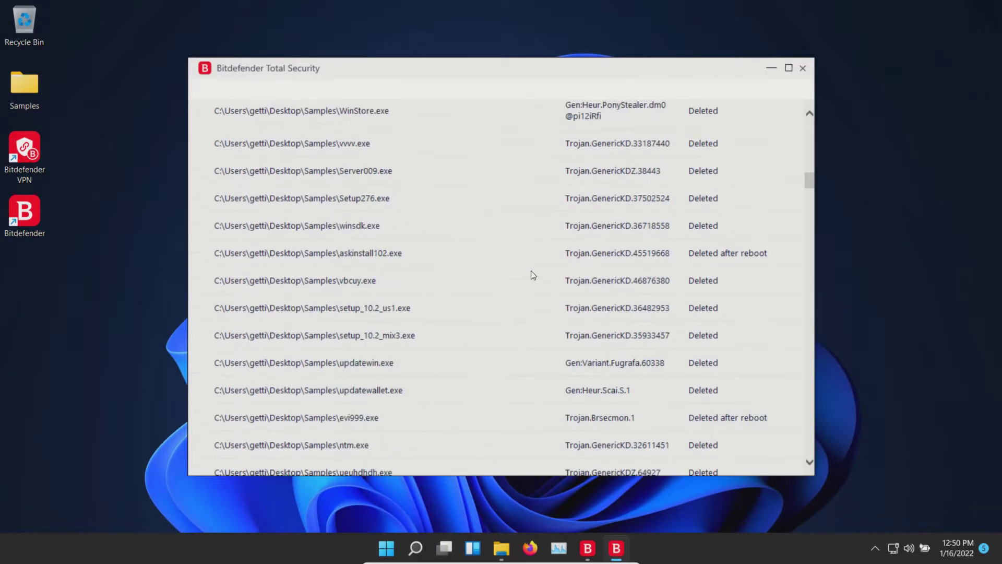
pyautogui.scroll(-15, 533, 275)
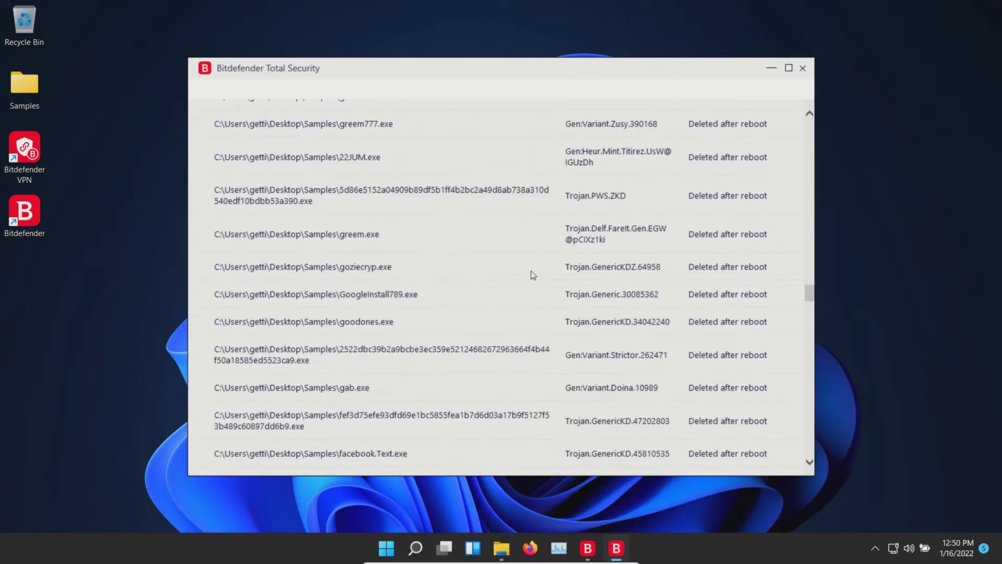
pyautogui.scroll(-15, 532, 275)
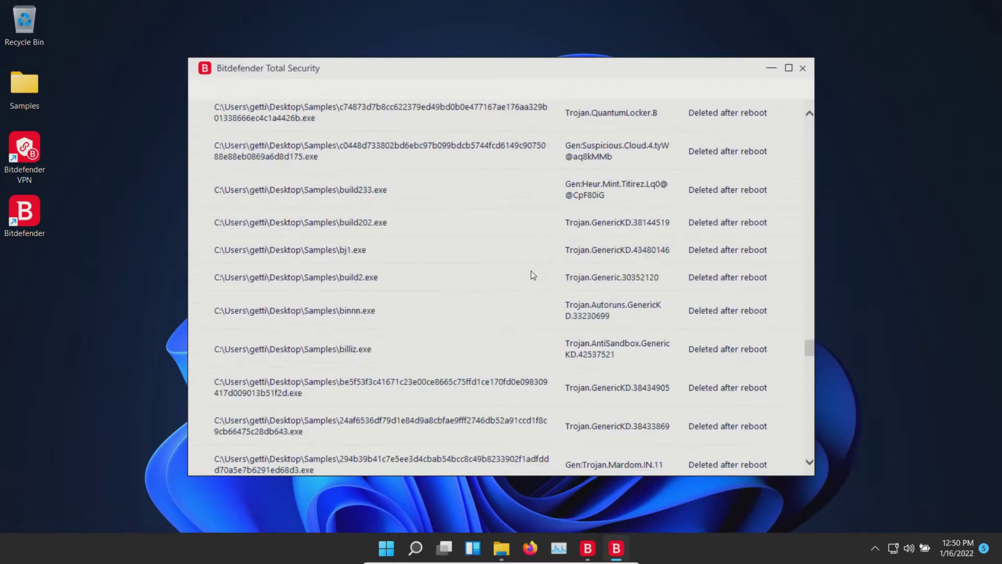
pyautogui.scroll(-11, 531, 271)
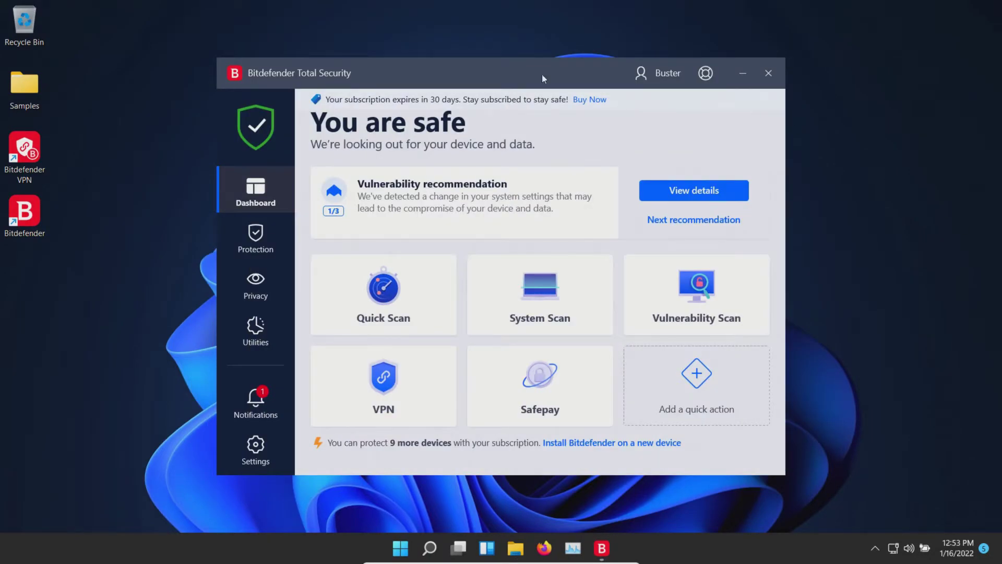
# Scan the desktop Samples folder with Bitdefender: 4 items scanned, no threats found.
pyautogui.doubleClick(29, 90)
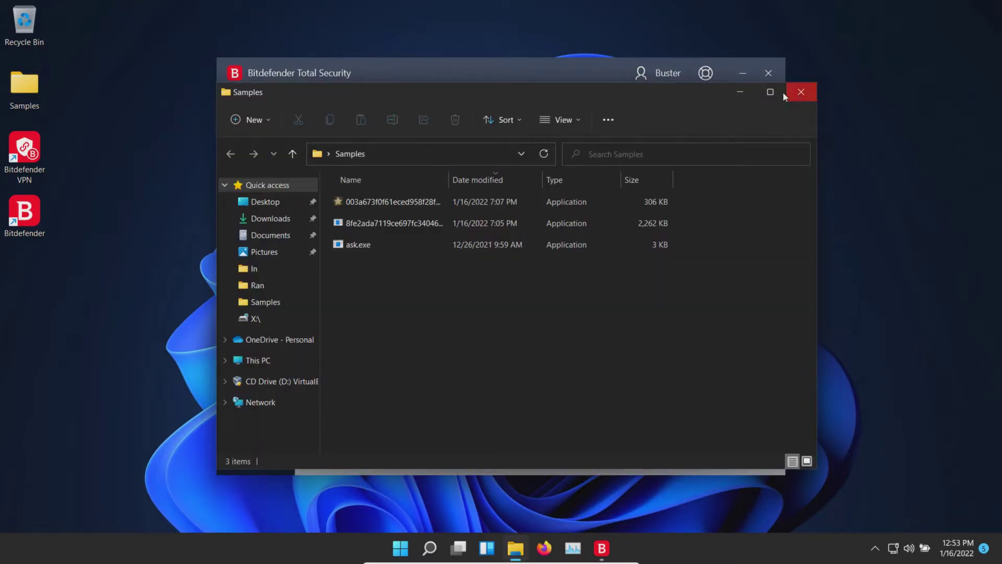
pyautogui.click(736, 94)
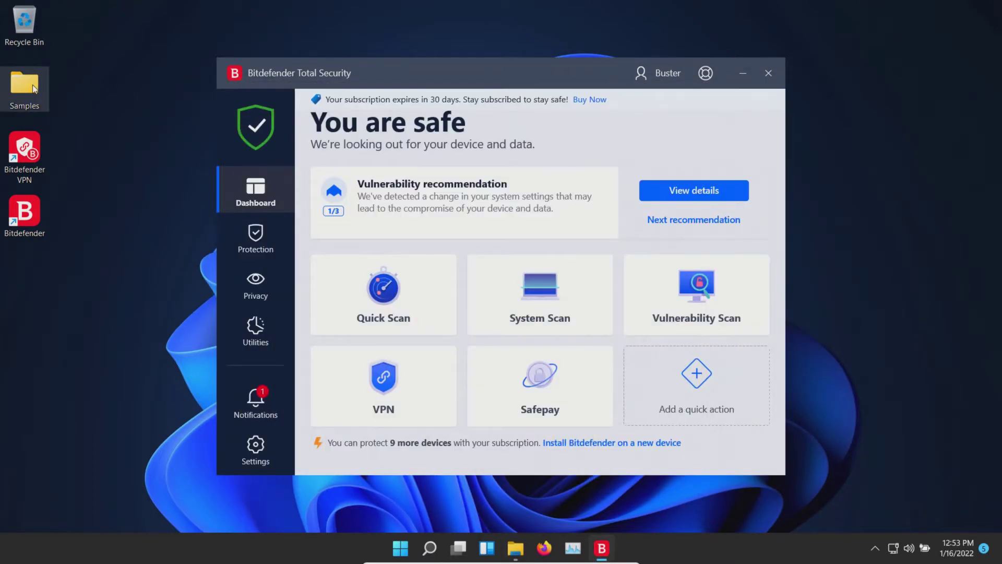
pyautogui.rightClick(32, 89)
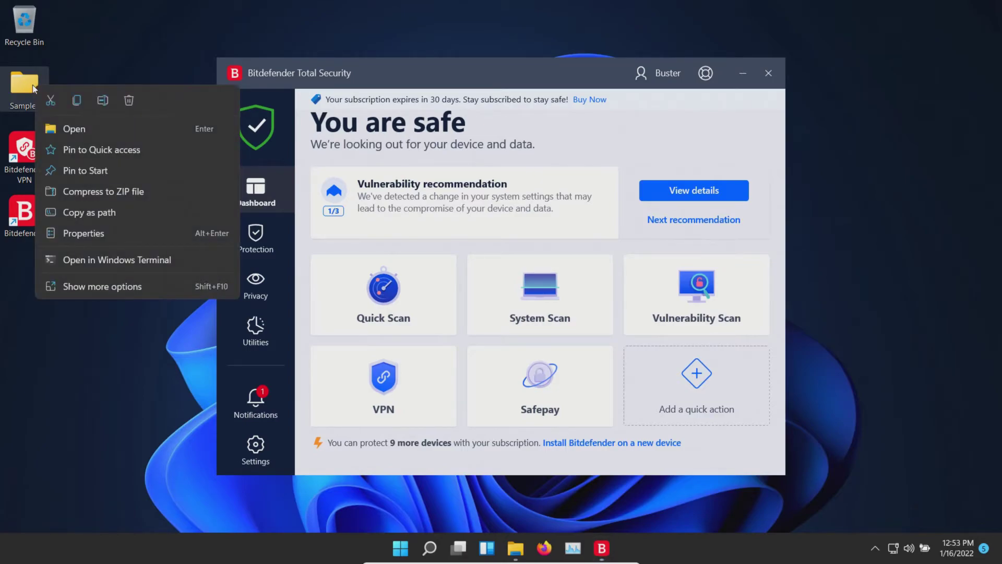
pyautogui.click(104, 285)
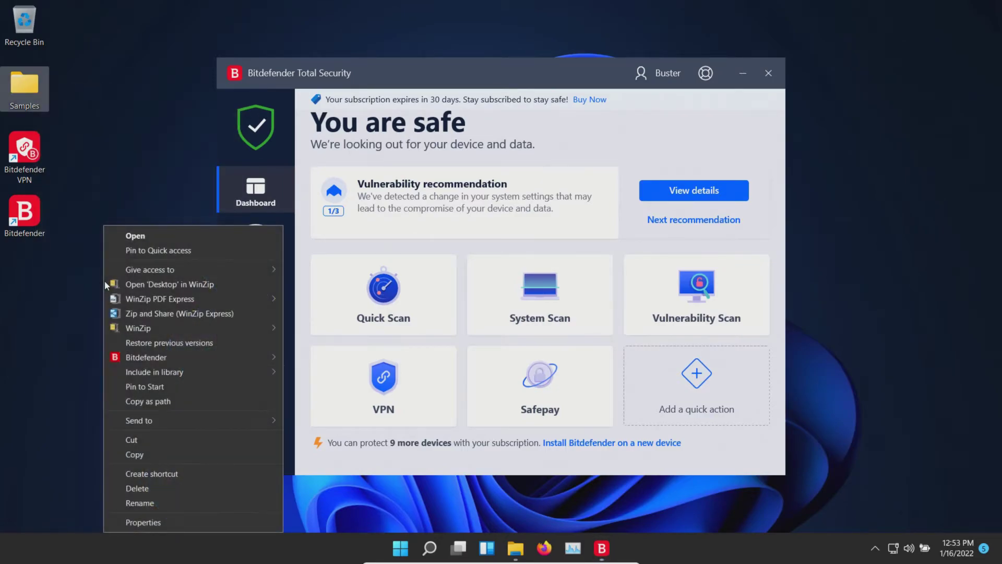
pyautogui.moveTo(175, 358)
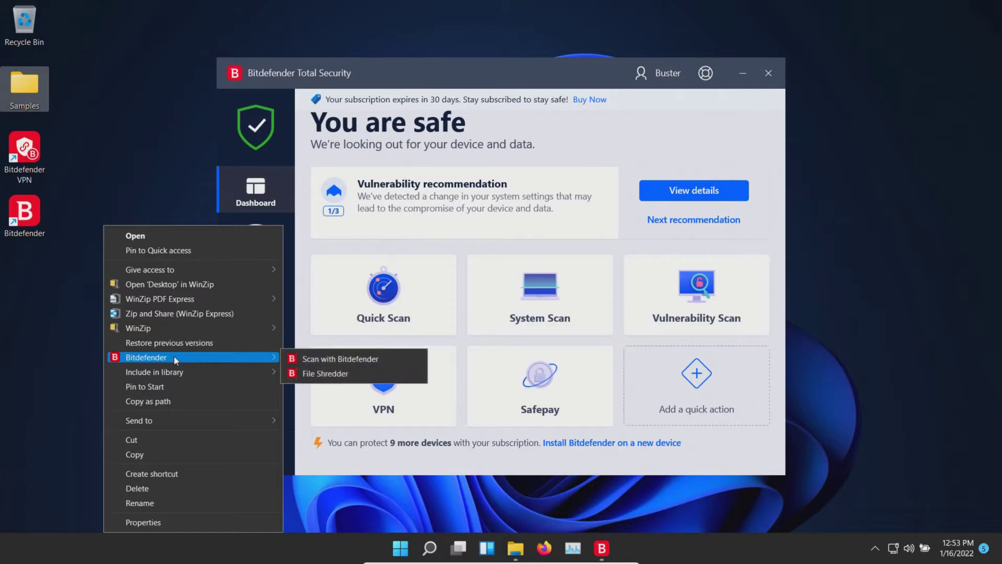
pyautogui.click(317, 365)
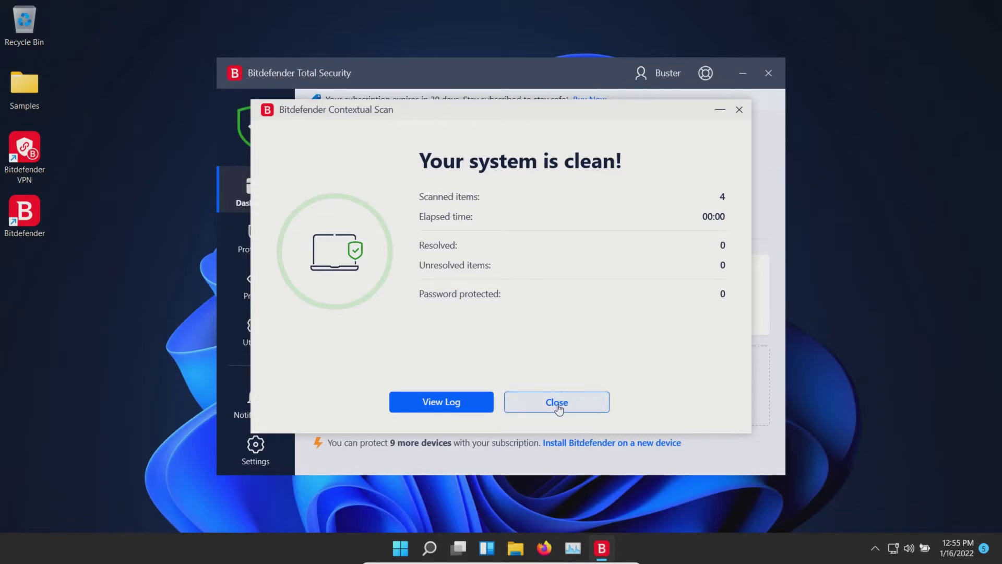
pyautogui.click(558, 409)
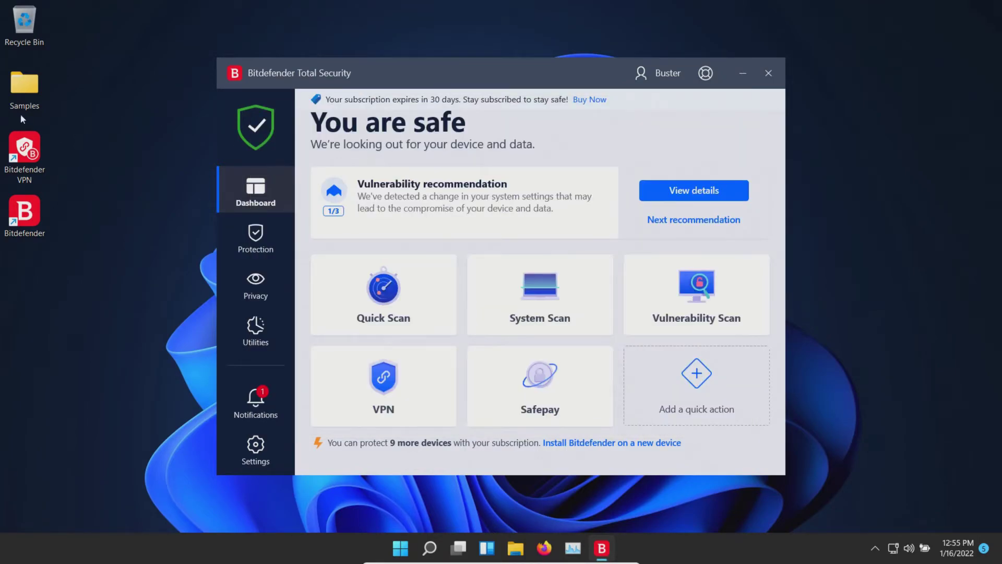
# Run the sample executables in the Samples folder and view Bitdefender's threat detection details.
pyautogui.doubleClick(25, 86)
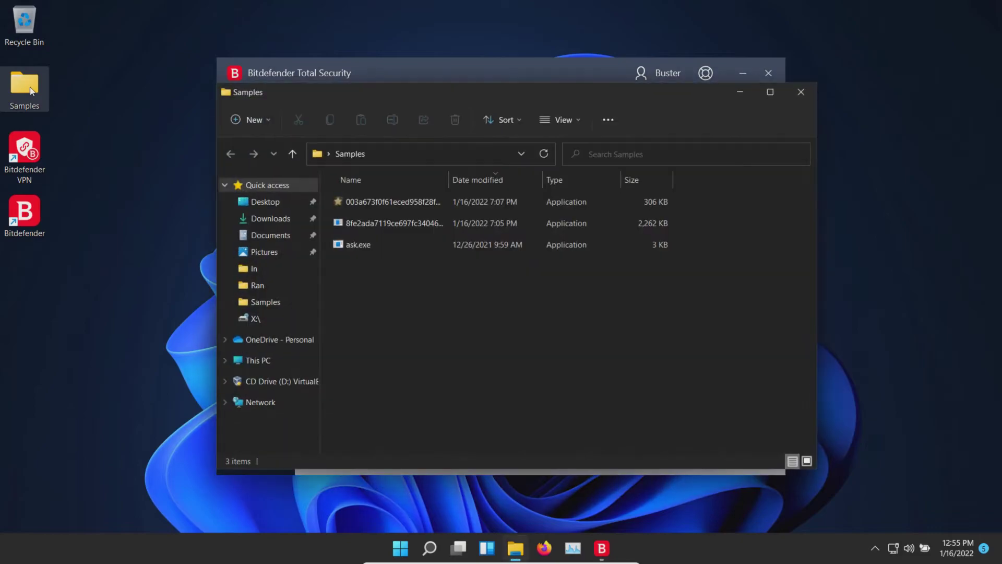
pyautogui.click(355, 201)
pyautogui.doubleClick(376, 223)
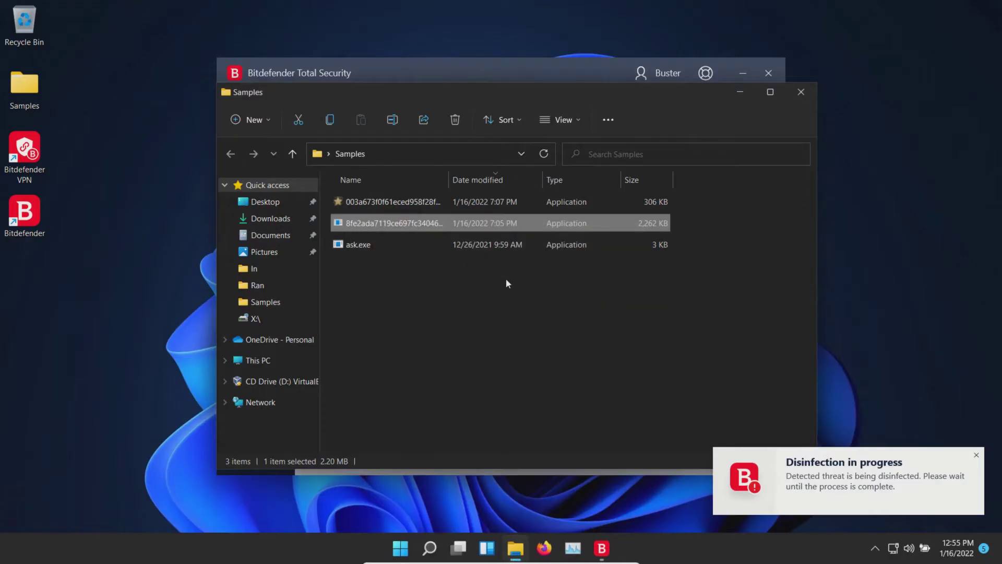
pyautogui.click(369, 249)
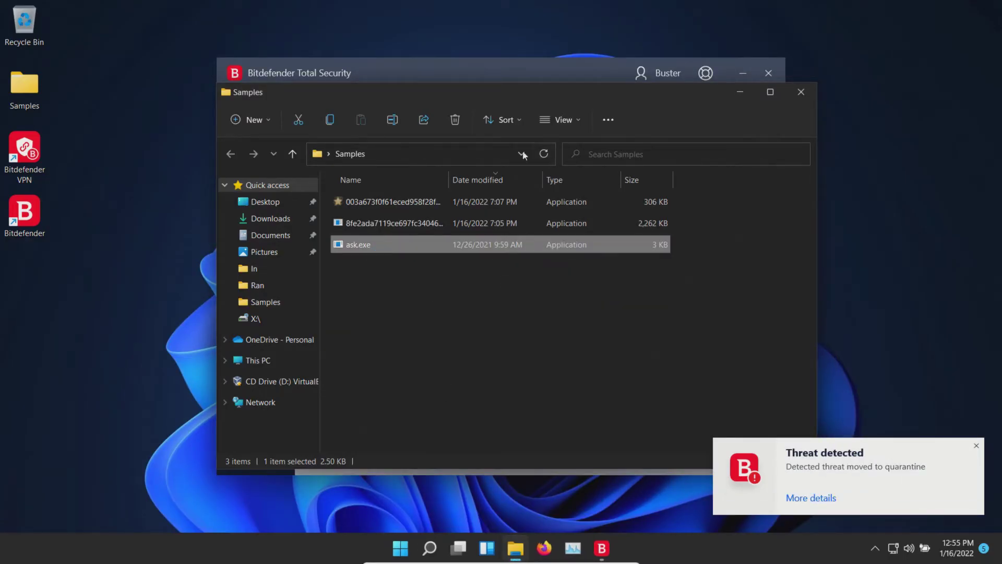
pyautogui.click(799, 496)
pyautogui.click(769, 73)
# Reselect ask.exe and expand both blocked malicious-behaviour notifications in Bitdefender.
pyautogui.click(380, 206)
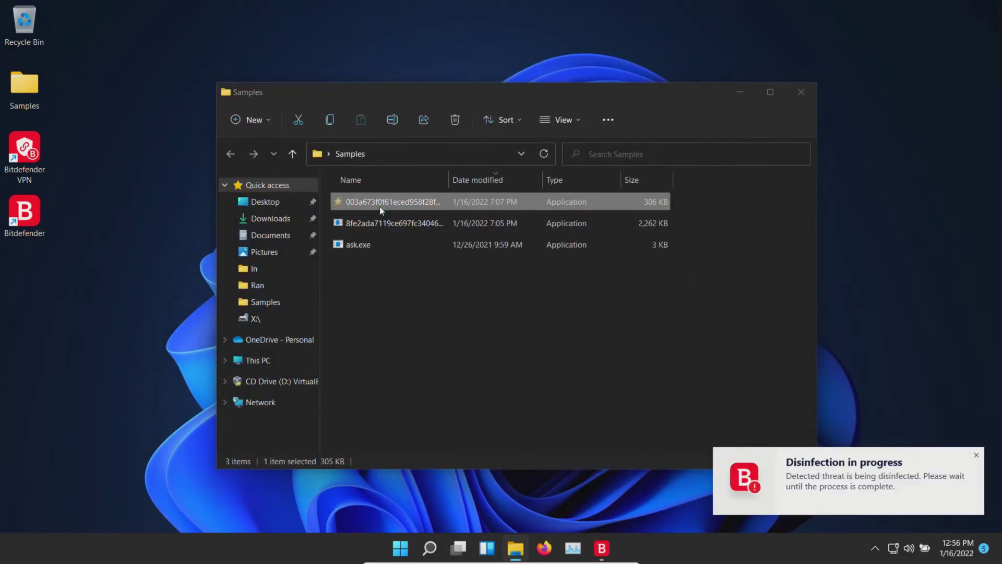
pyautogui.press('Down')
pyautogui.press('Down')
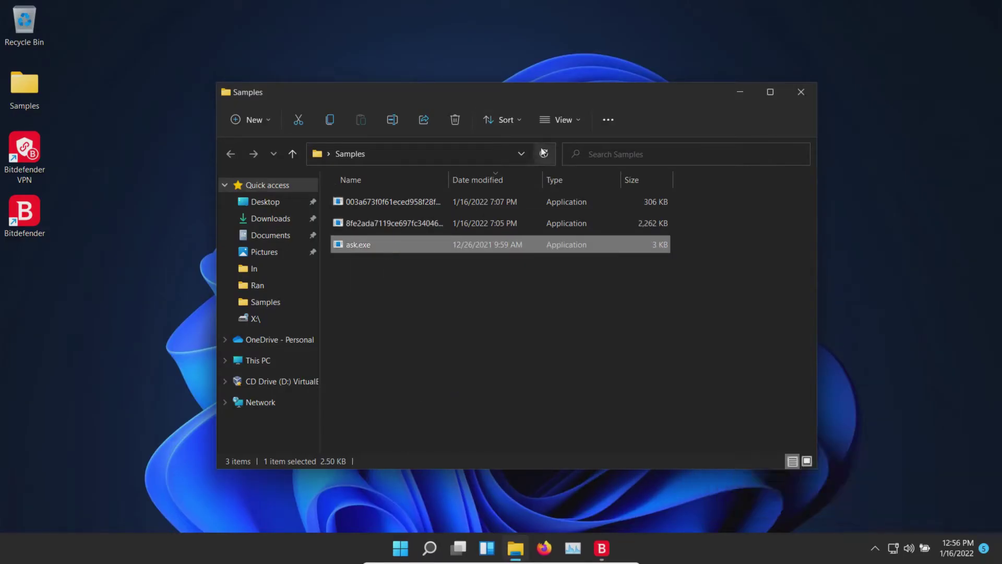
pyautogui.click(816, 499)
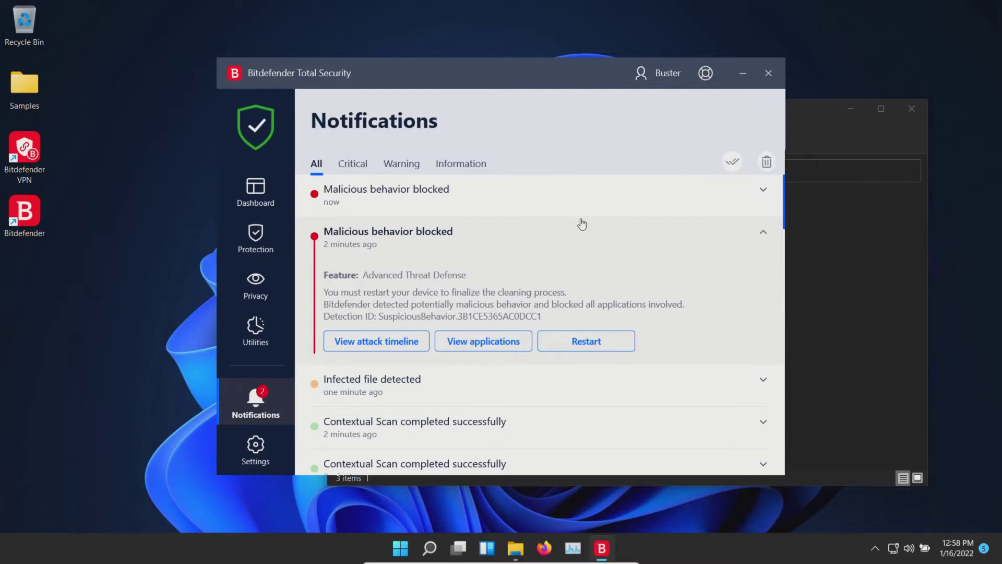
pyautogui.click(764, 189)
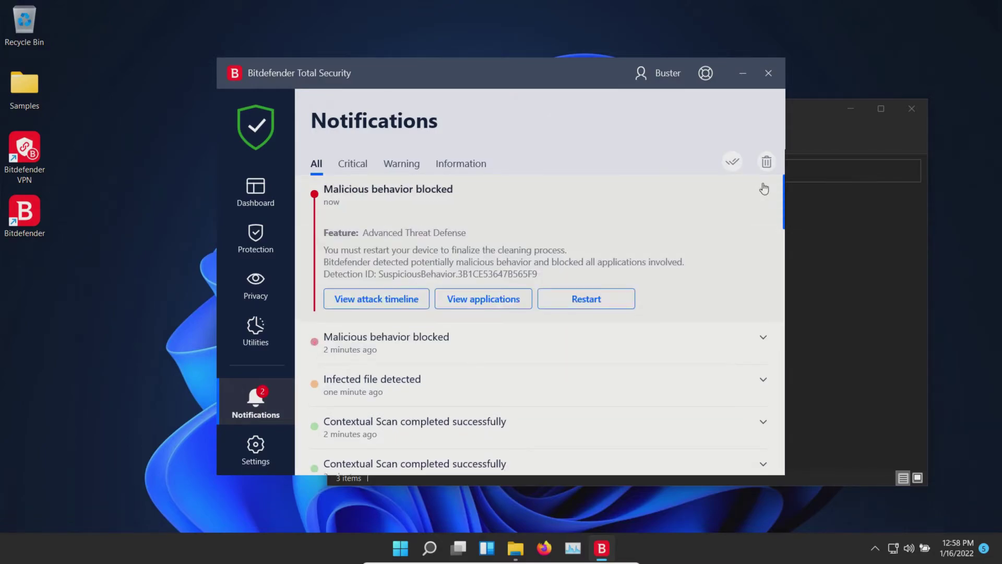
pyautogui.click(764, 341)
# Refresh the Samples folder so it lists 2 items, the 306 KB sample gone.
pyautogui.click(825, 327)
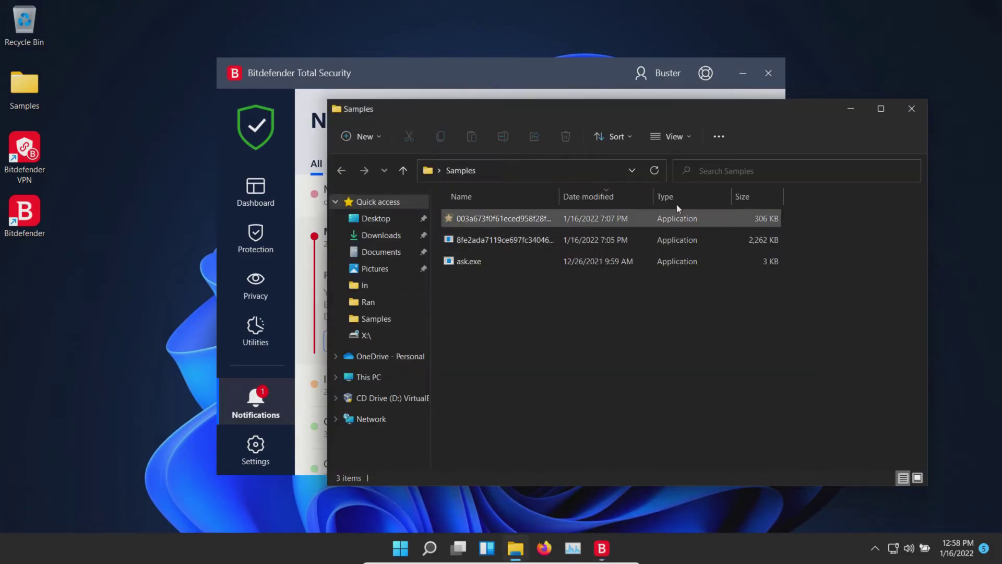
pyautogui.click(656, 177)
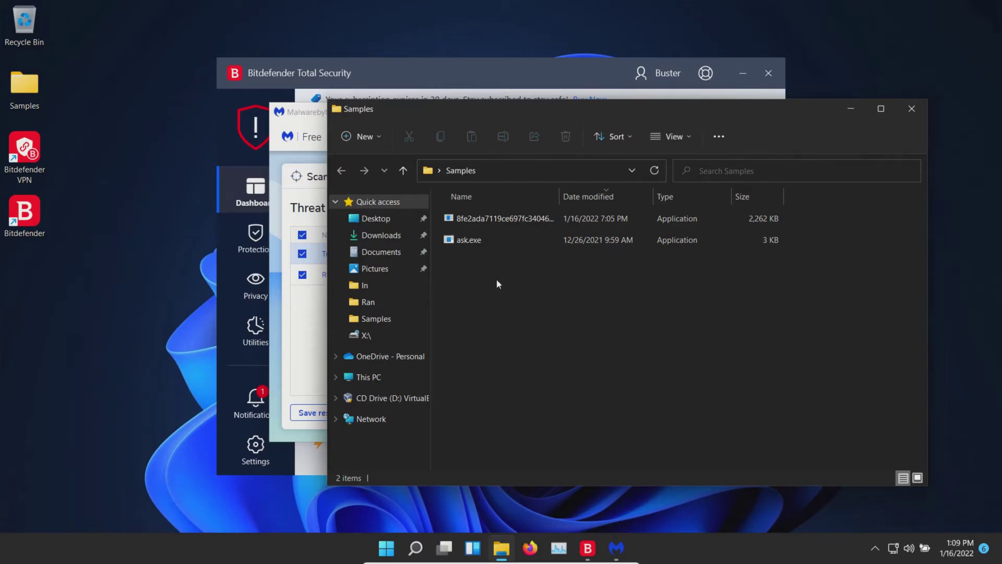
# Reveal the Malwarebytes results: Trojan.Dropper and RiskWare.Agent among 278,916 scanned items.
pyautogui.click(850, 107)
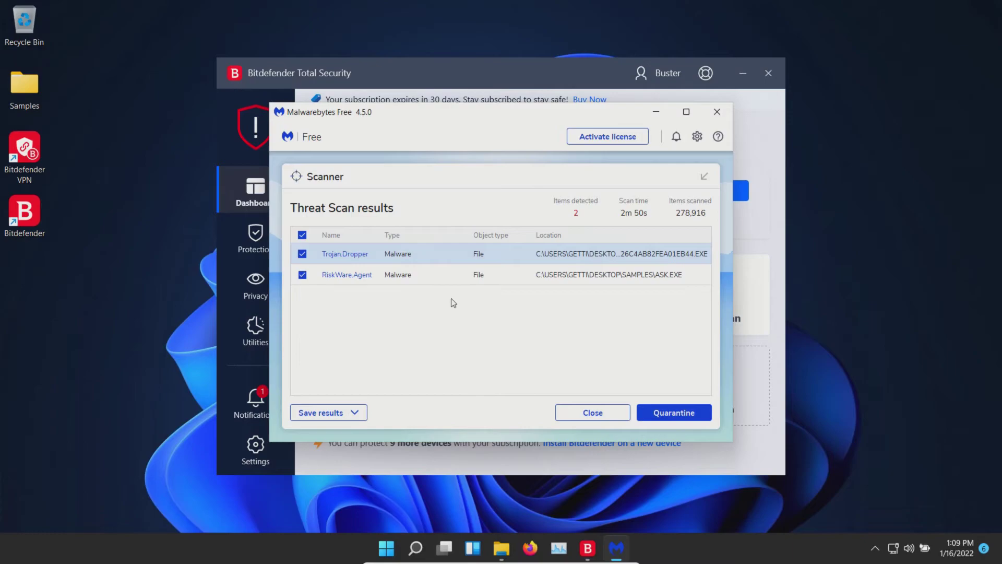